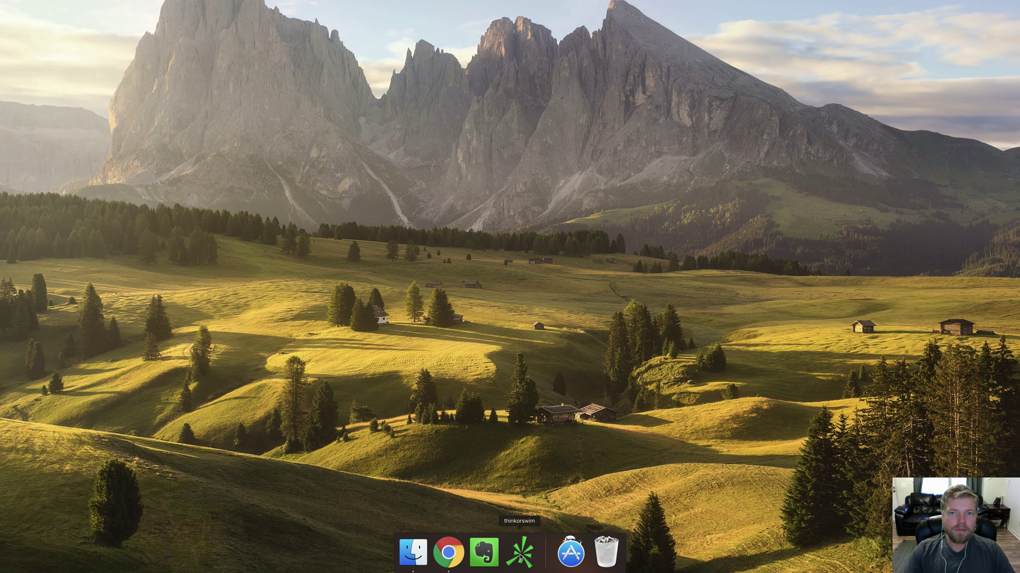
Launch thinkorswim from the Dock so its login window appears.
{"action": "left_click", "coordinate": [521, 556]}
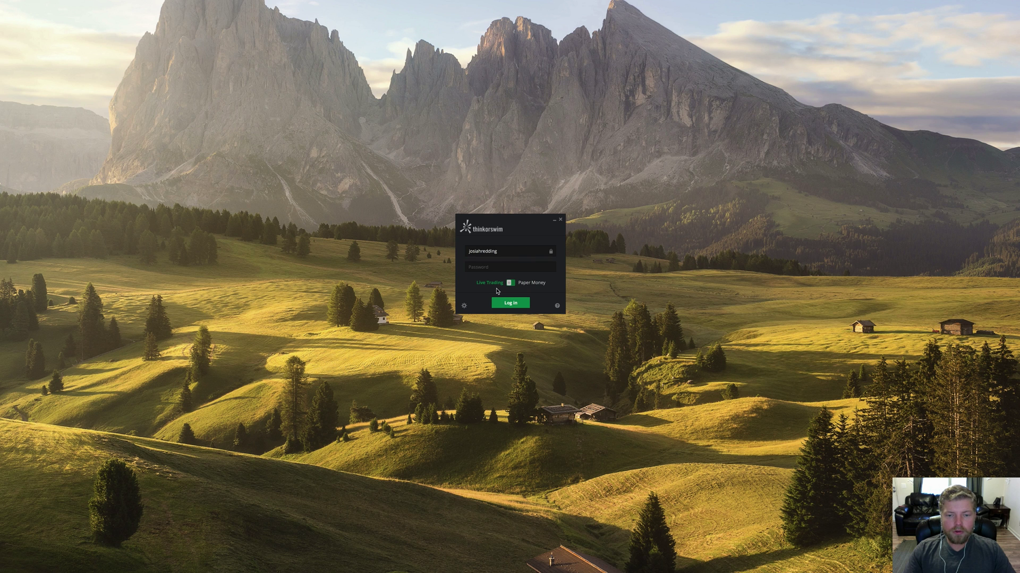
Mark the username to be remembered for future logins.
{"action": "left_click", "coordinate": [492, 266]}
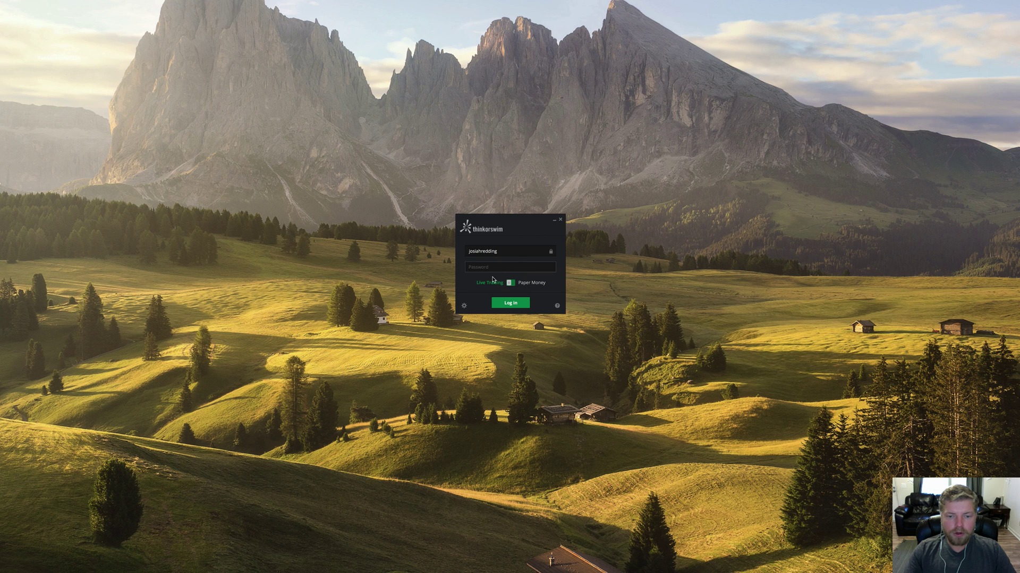
{"action": "left_click", "coordinate": [536, 253]}
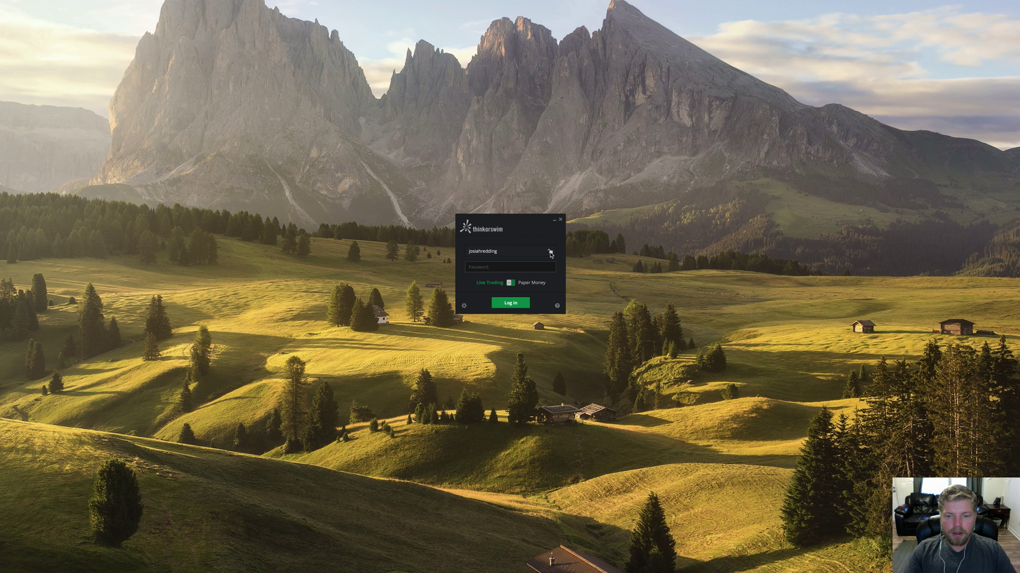
{"action": "left_click", "coordinate": [551, 253]}
{"action": "left_click_drag", "start_coordinate": [518, 256], "coordinate": [469, 251]}
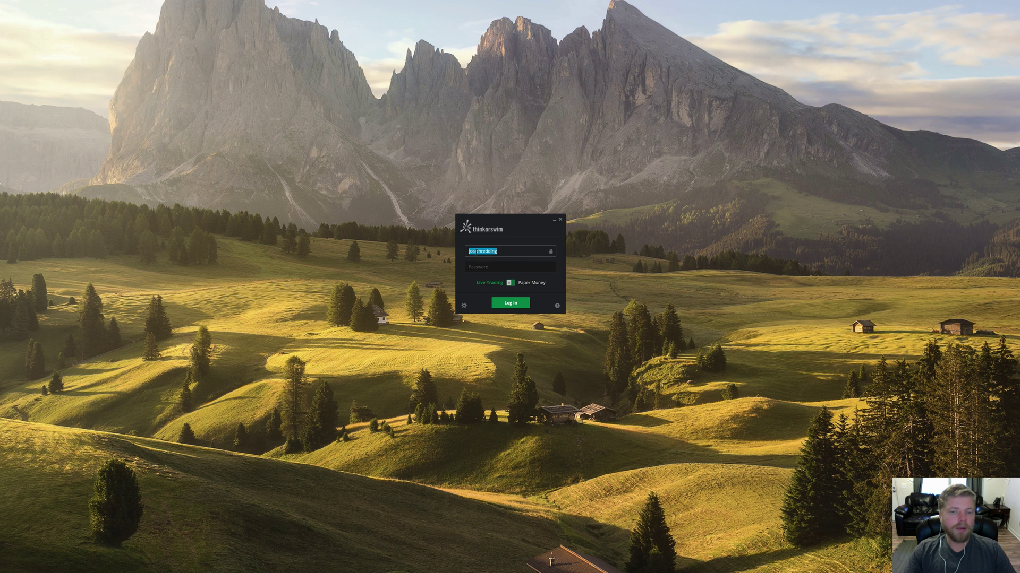
{"action": "left_click", "coordinate": [477, 252]}
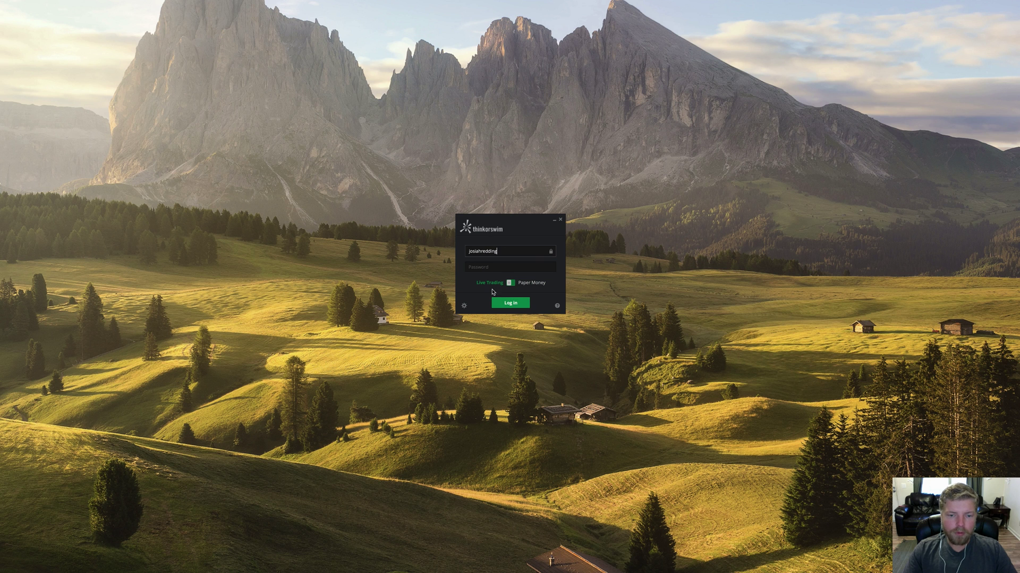
Toggle the login to Paper Money and back to Live Trading, then open the login settings.
{"action": "left_click", "coordinate": [538, 269]}
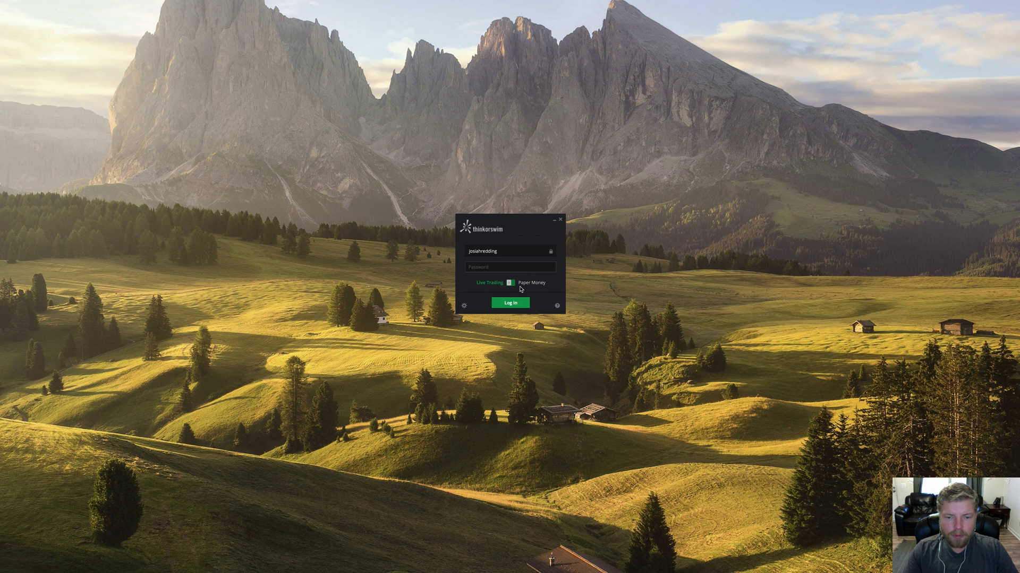
{"action": "left_click", "coordinate": [511, 284]}
{"action": "left_click", "coordinate": [509, 285]}
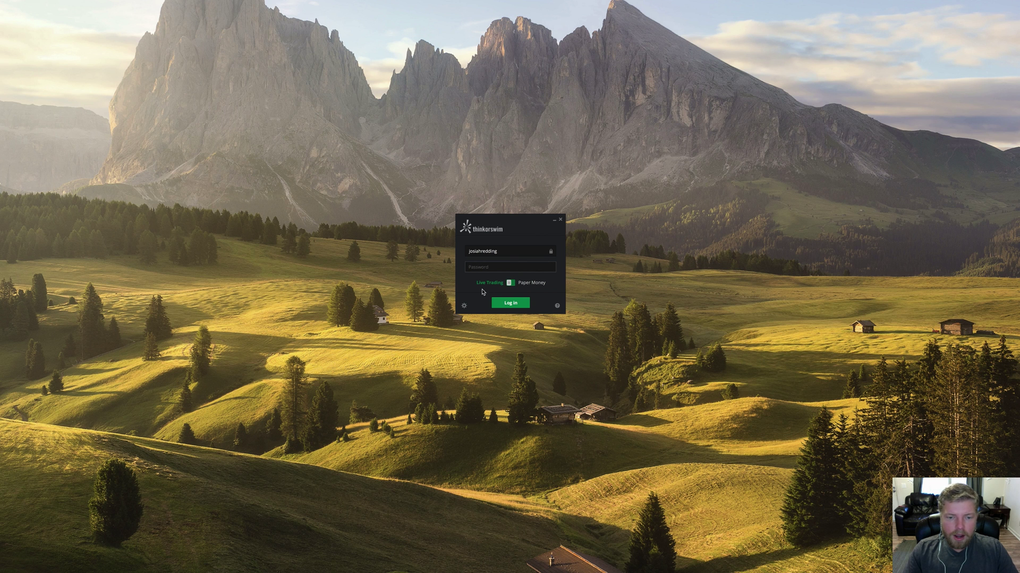
{"action": "left_click", "coordinate": [463, 307]}
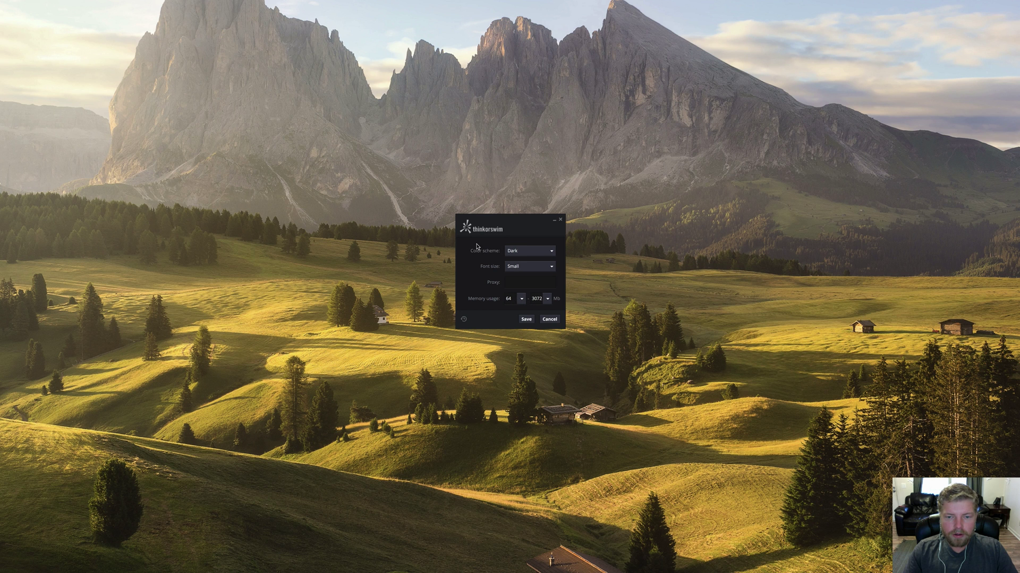
{"action": "left_click", "coordinate": [531, 254]}
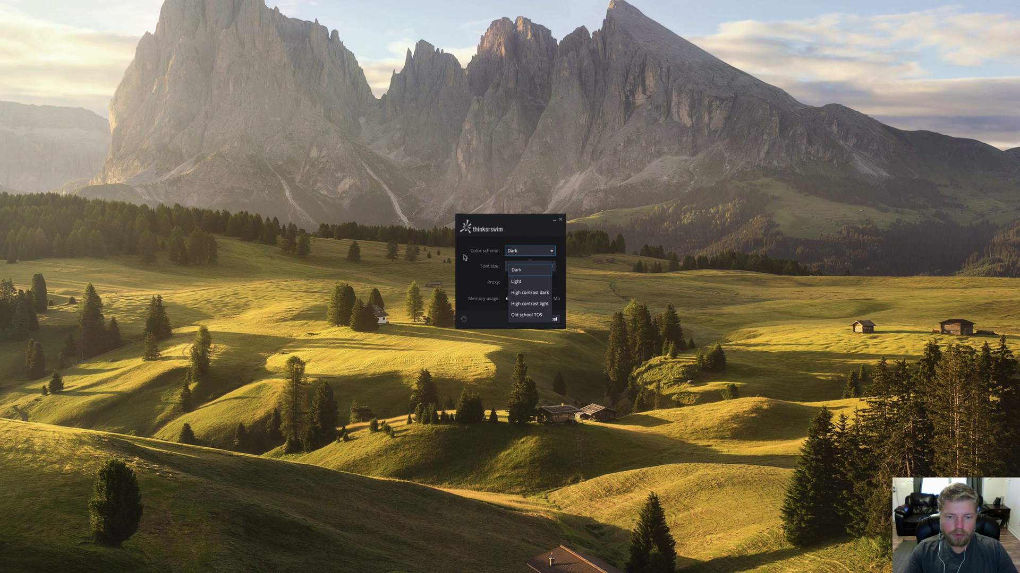
{"action": "left_click", "coordinate": [488, 259]}
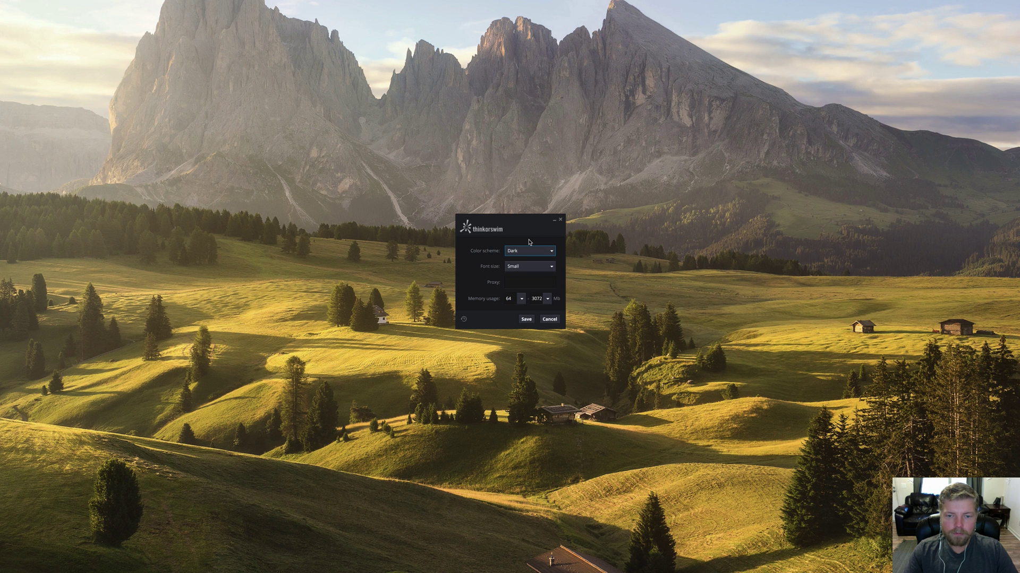
{"action": "left_click", "coordinate": [539, 270]}
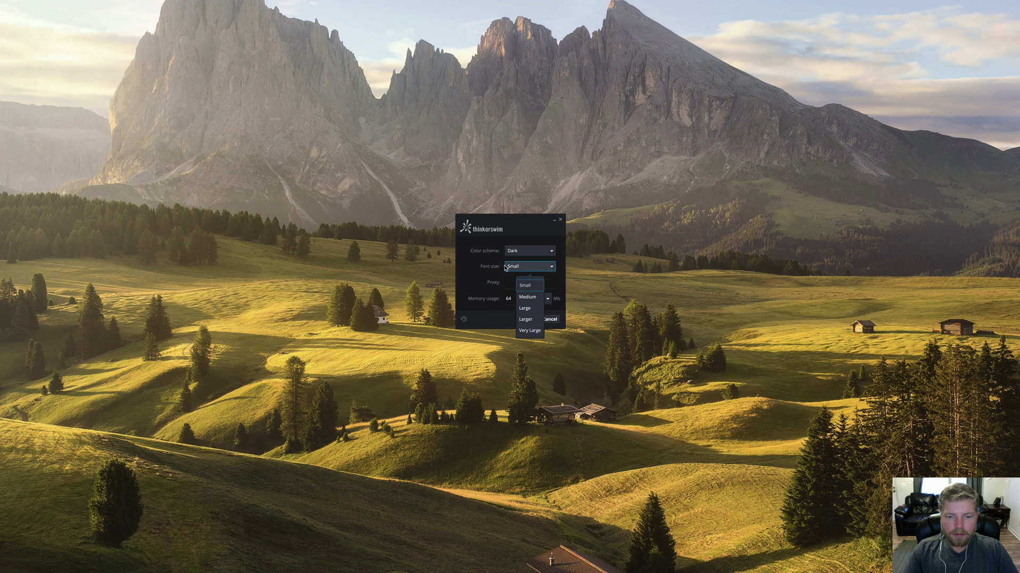
{"action": "left_click", "coordinate": [471, 274]}
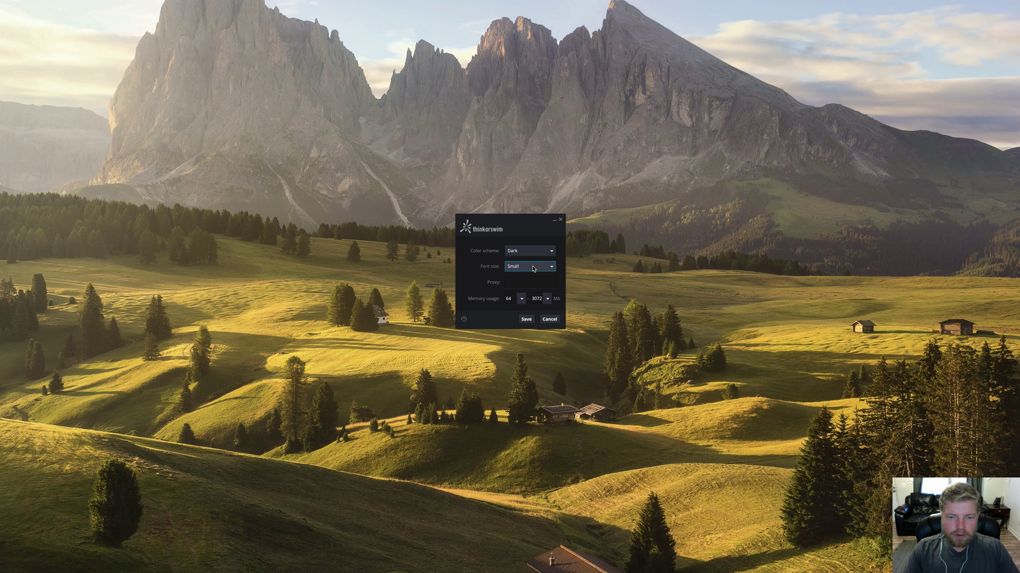
{"action": "left_click", "coordinate": [514, 283]}
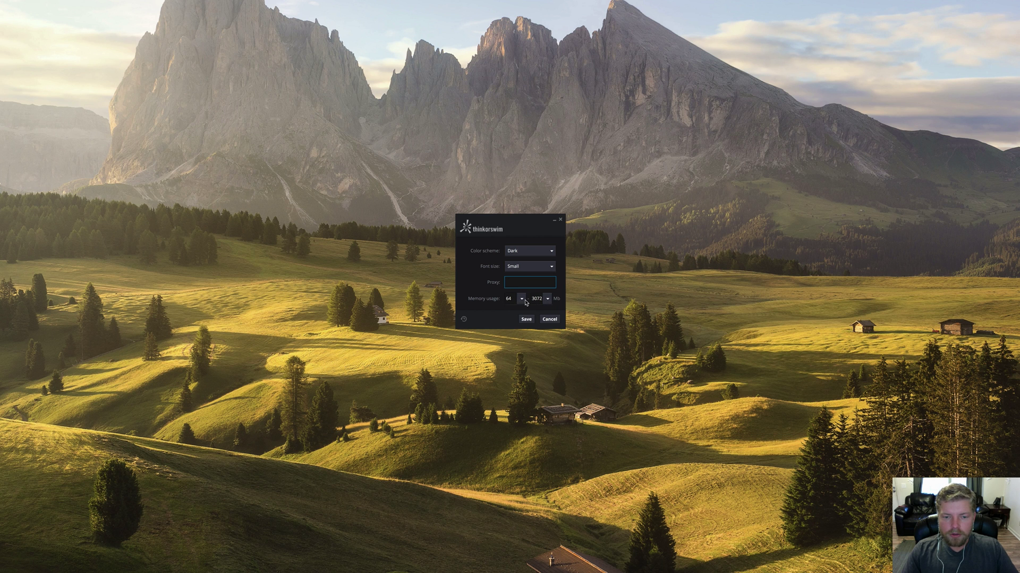
Review memory usage, keeping the minimum at 64 MB and the maximum at 3072 MB.
{"action": "left_click", "coordinate": [522, 301]}
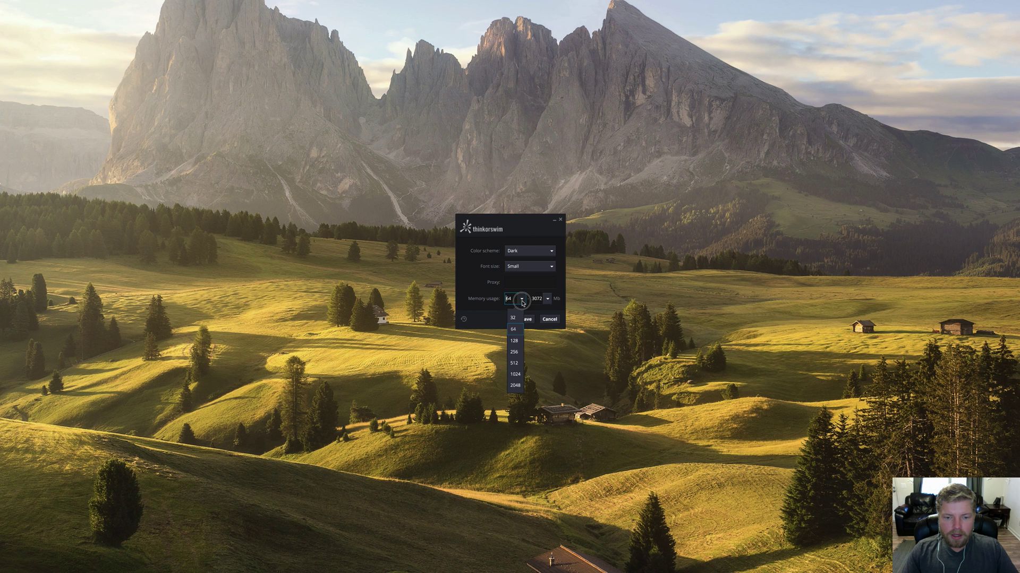
{"action": "left_click", "coordinate": [522, 301]}
{"action": "left_click", "coordinate": [549, 303]}
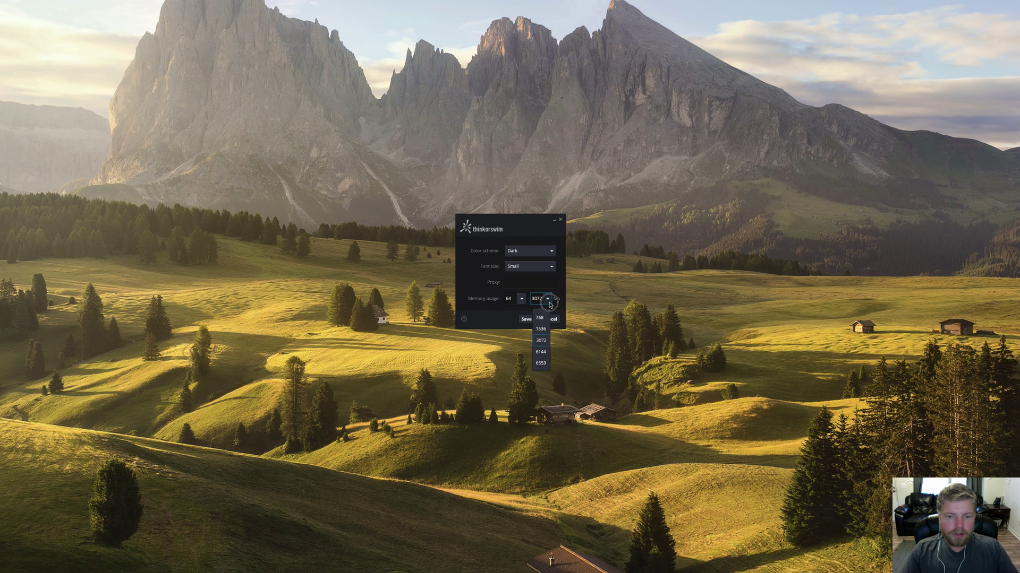
{"action": "left_click", "coordinate": [549, 300]}
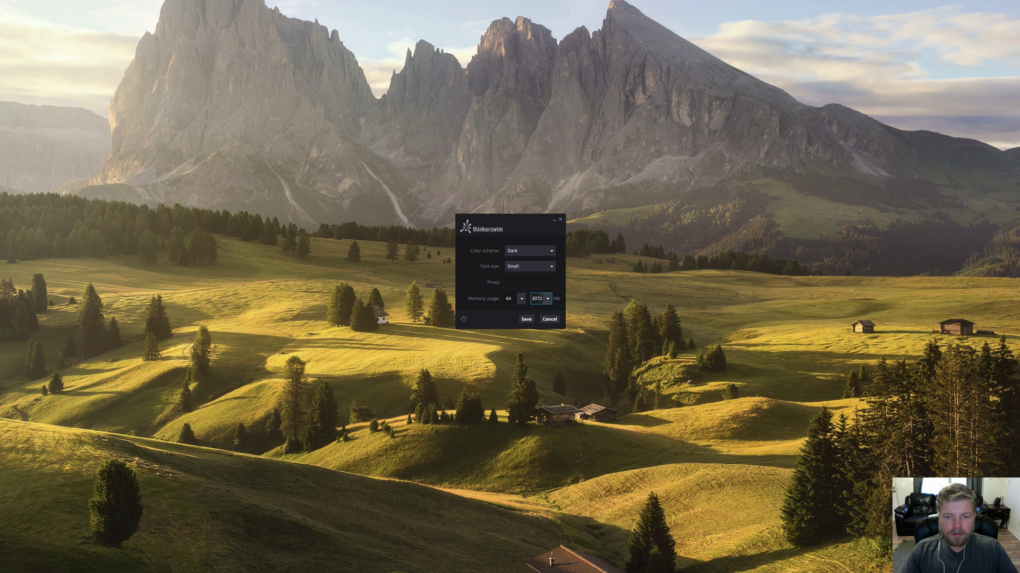
{"action": "left_click", "coordinate": [547, 298]}
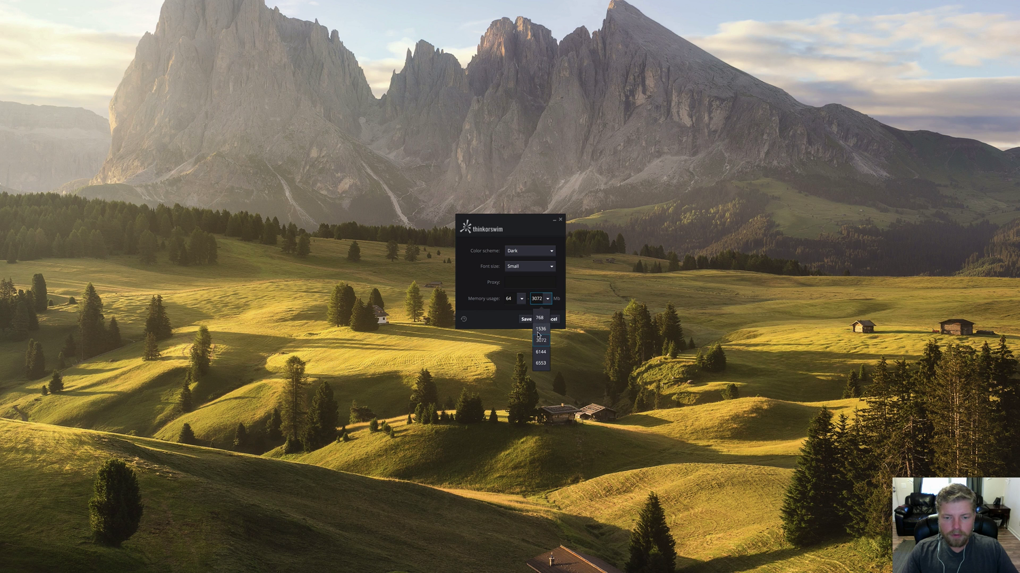
{"action": "left_click", "coordinate": [508, 310]}
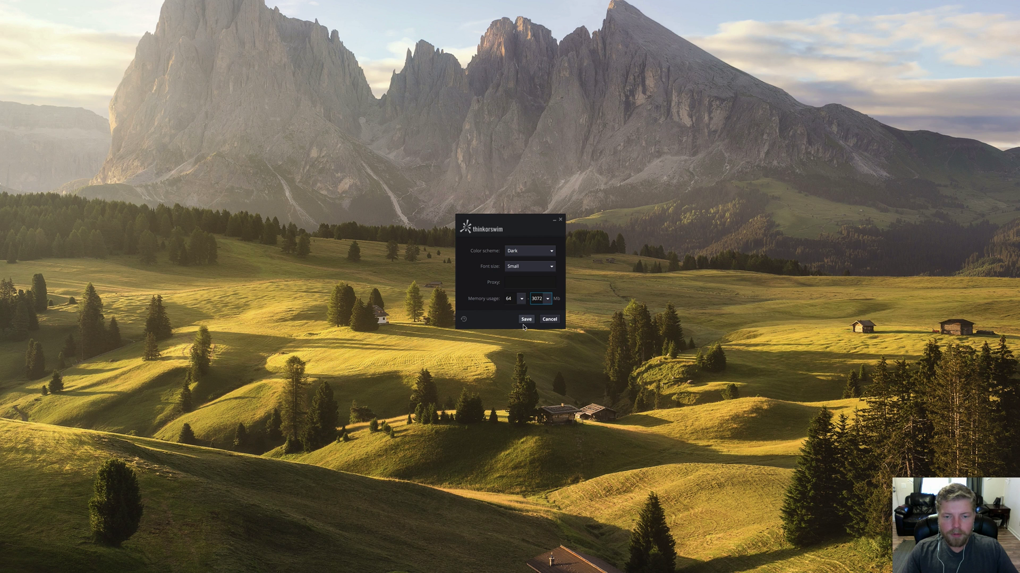
{"action": "left_click", "coordinate": [548, 299]}
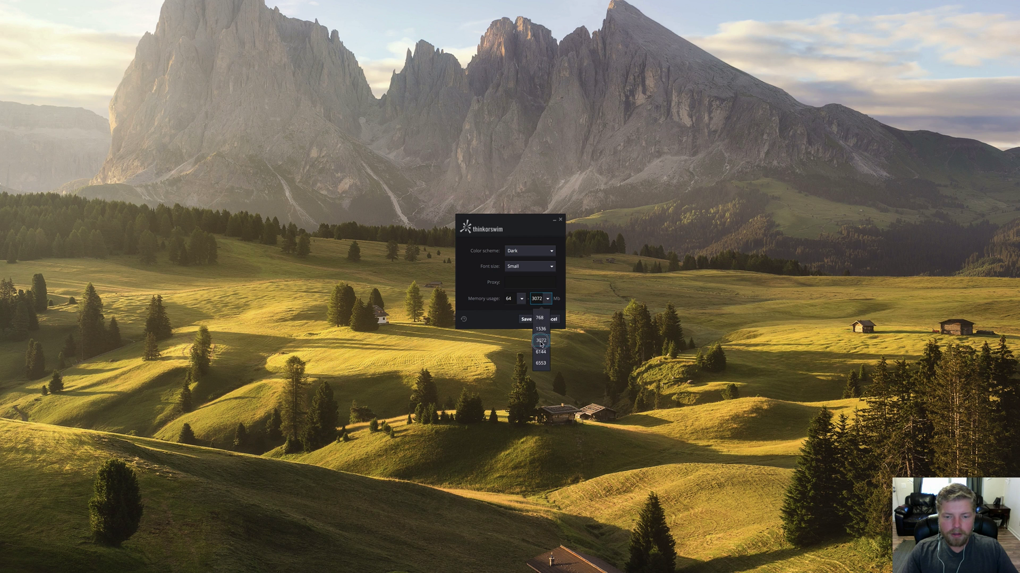
{"action": "left_click", "coordinate": [540, 341]}
Save the login settings and try to log in with the saved username.
{"action": "left_click", "coordinate": [526, 319]}
{"action": "left_click", "coordinate": [489, 267]}
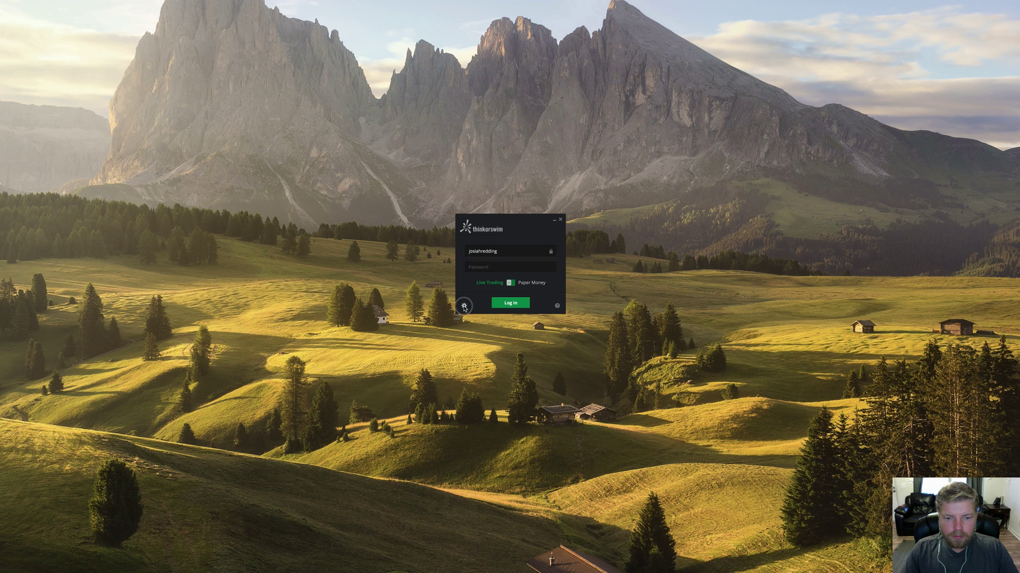
{"action": "key", "text": "Return"}
Load the thinkorswim login help page (thinkorswim.net/loginhelp) in Chrome.
{"action": "left_click", "coordinate": [505, 267]}
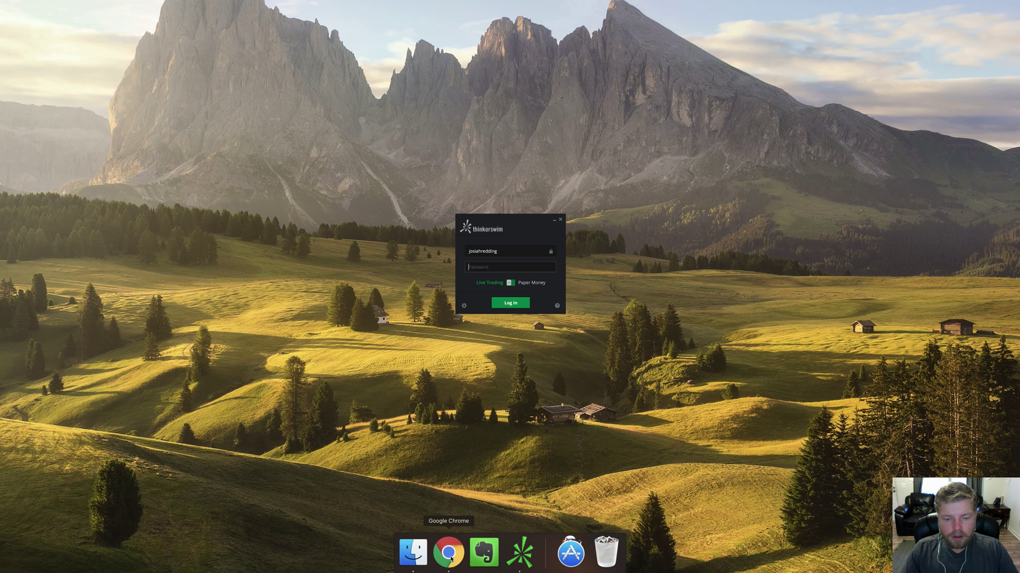
{"action": "left_click", "coordinate": [451, 550]}
{"action": "left_click", "coordinate": [134, 20]}
{"action": "type", "text": "thinkorswim.net/loginhelp"}
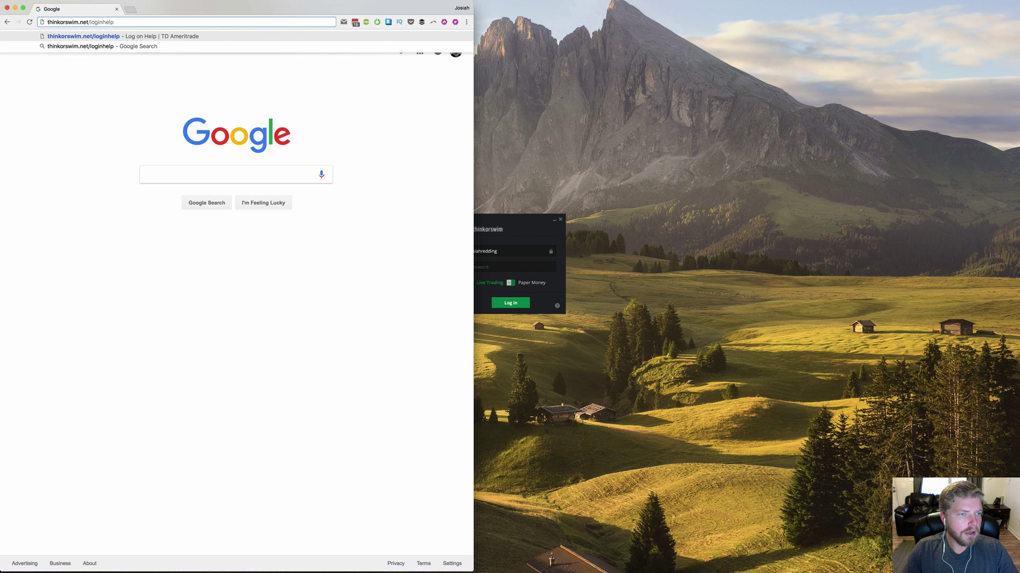
{"action": "key", "text": "Return"}
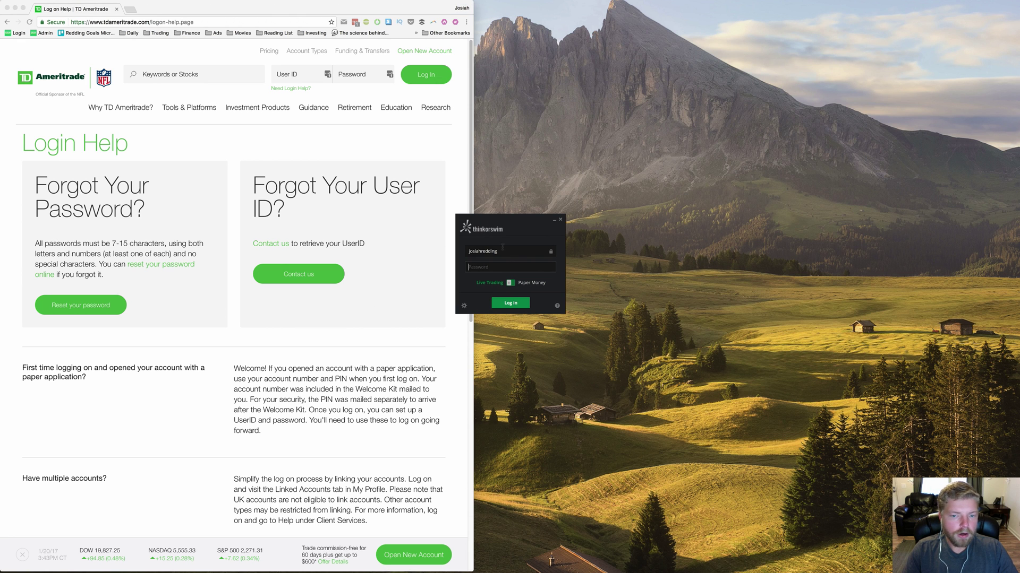
Enter the account password and log in to thinkorswim.
{"action": "left_click", "coordinate": [497, 266]}
{"action": "type", "text": "•"}
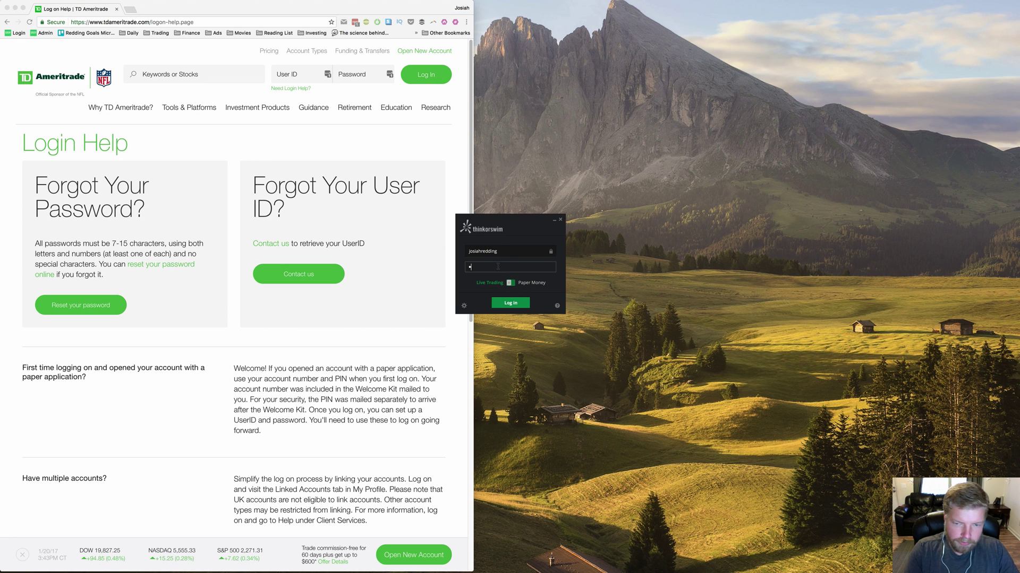
{"action": "type", "text": "••••••••••••"}
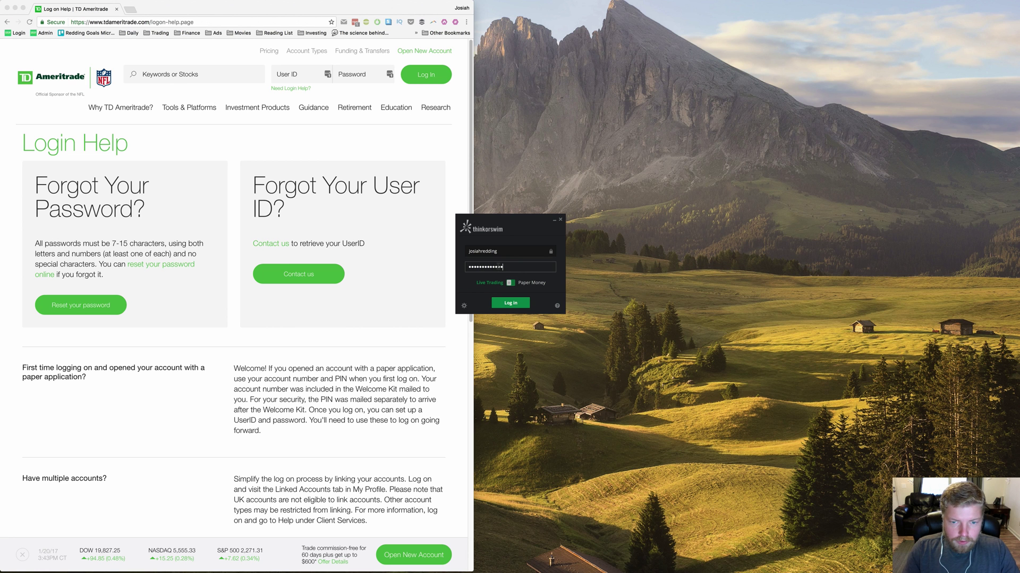
{"action": "key", "text": "Return"}
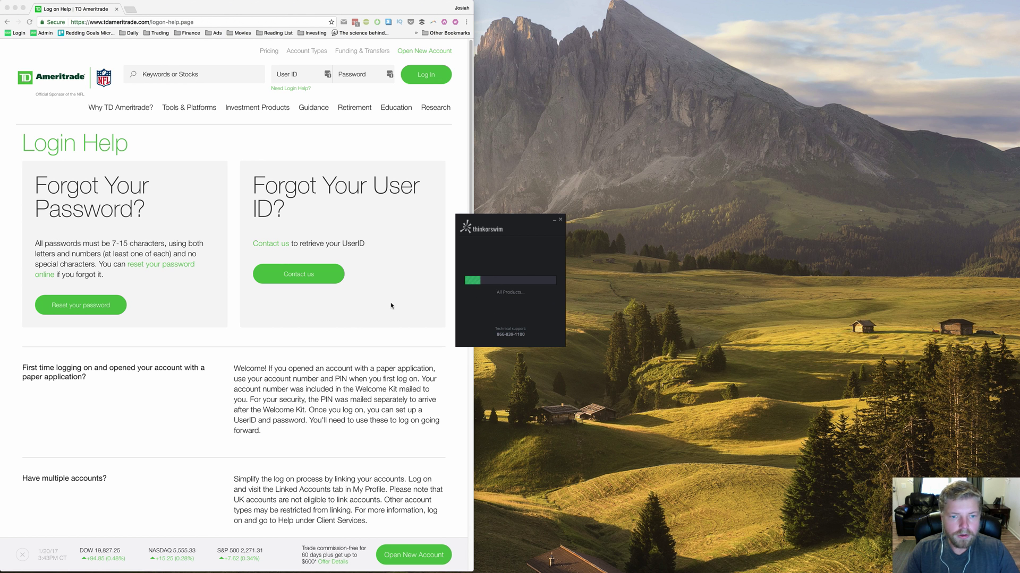
Hide the browser, then close, reopen and close the Home Screen.
{"action": "left_click", "coordinate": [391, 220]}
{"action": "key", "text": "super+h"}
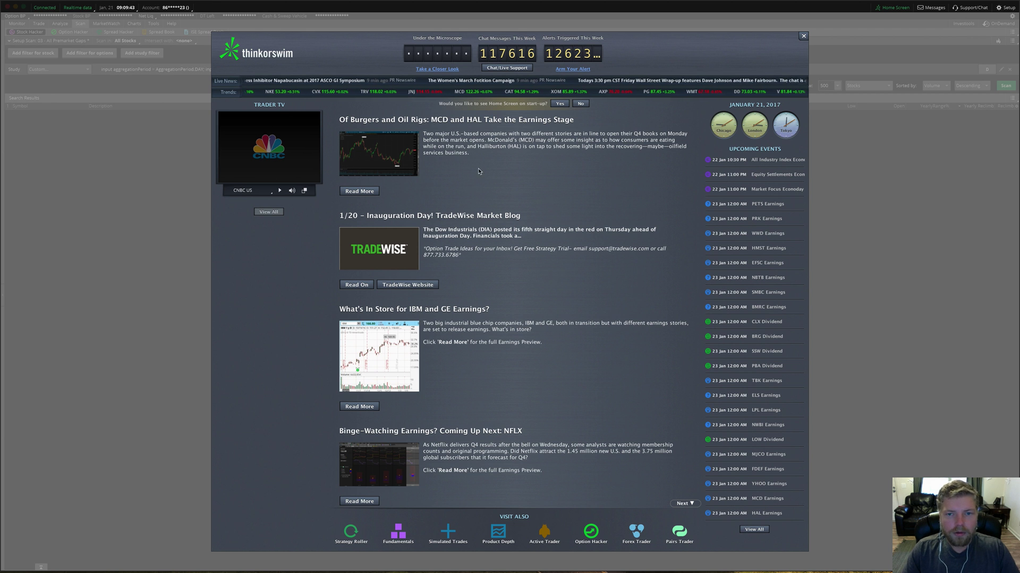
{"action": "left_click", "coordinate": [803, 35]}
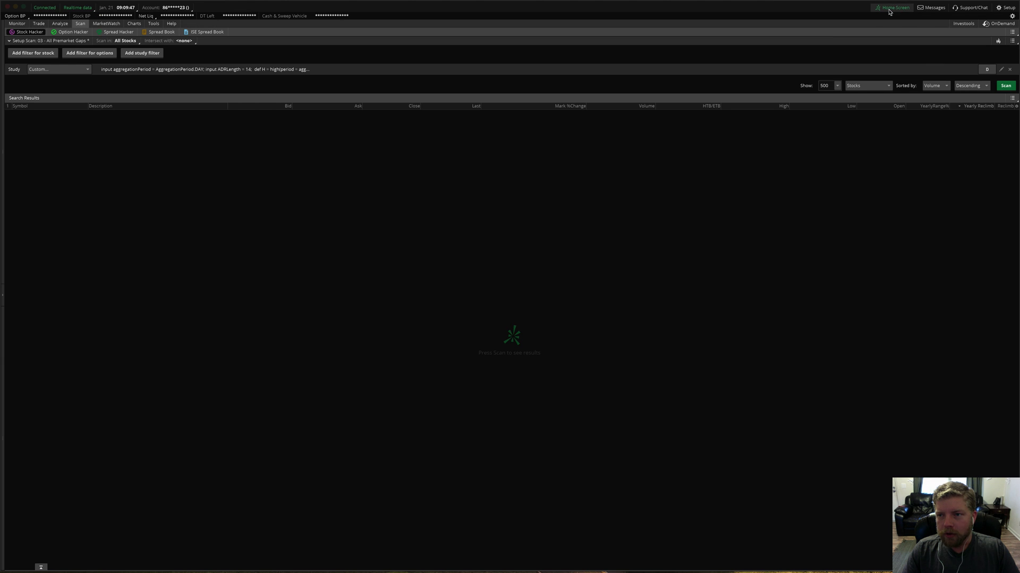
{"action": "left_click", "coordinate": [891, 9]}
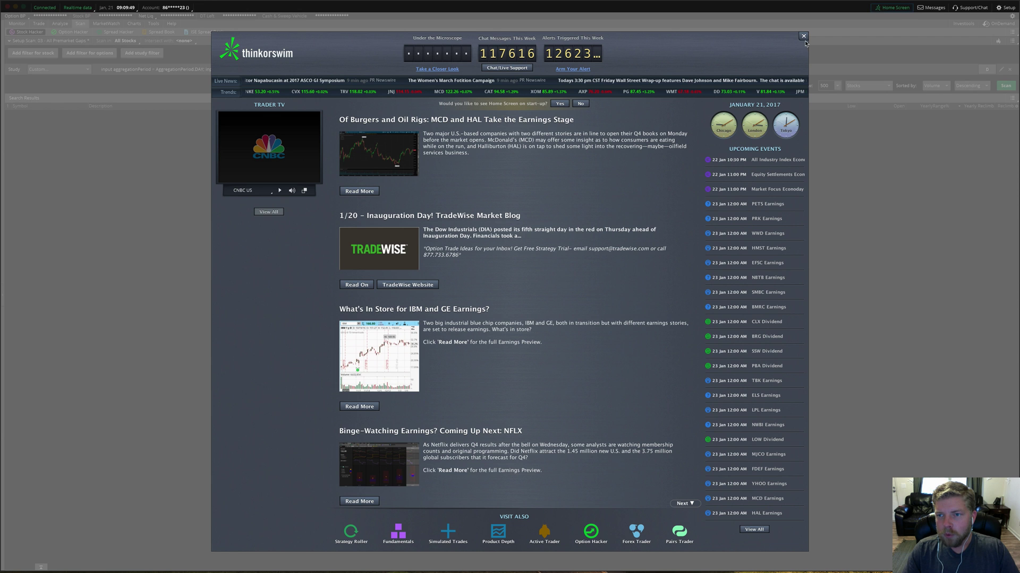
{"action": "left_click", "coordinate": [803, 37]}
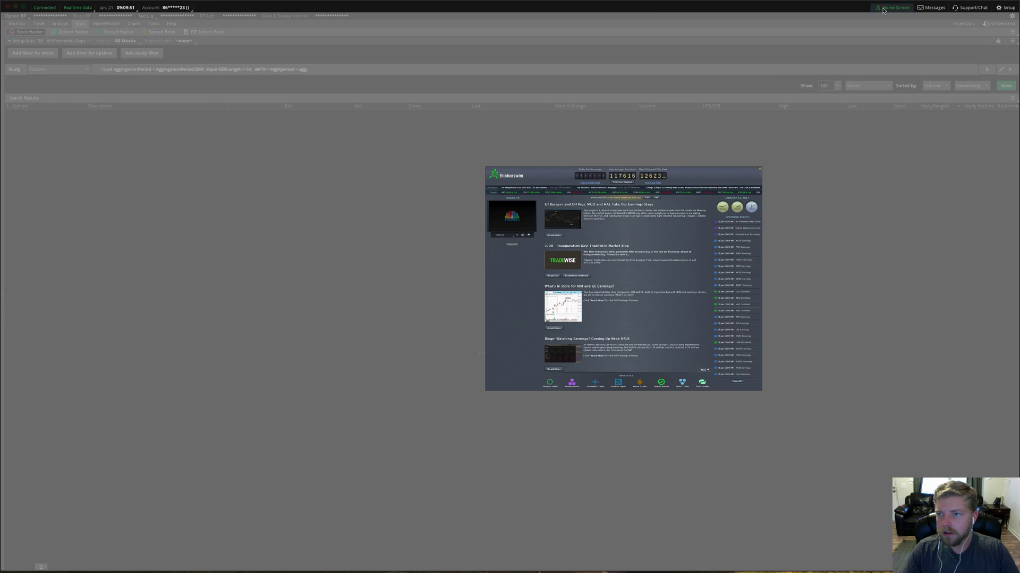
Open Application Settings from the Setup menu, then dismiss it unchanged.
{"action": "left_click", "coordinate": [1007, 10]}
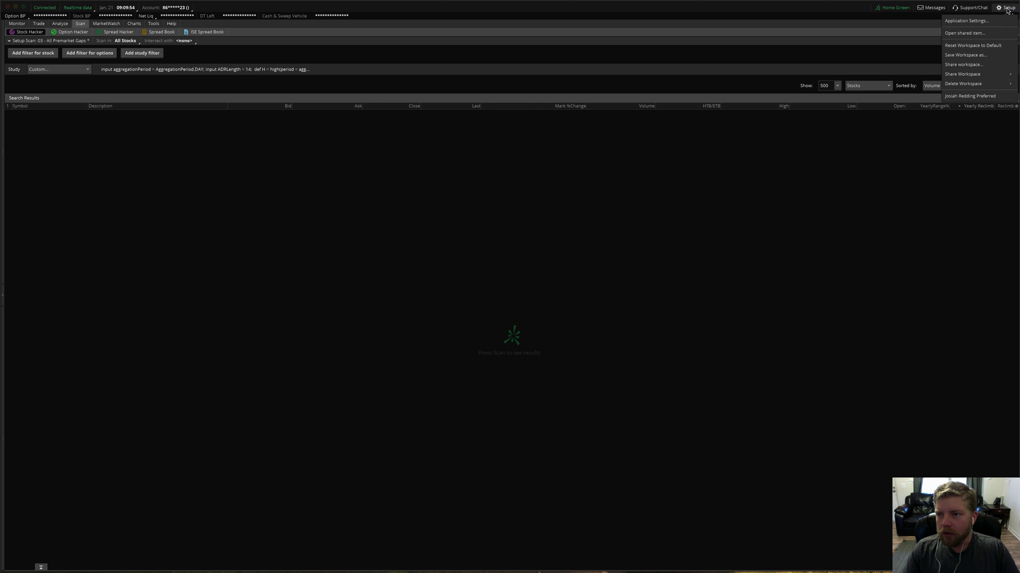
{"action": "left_click", "coordinate": [963, 21]}
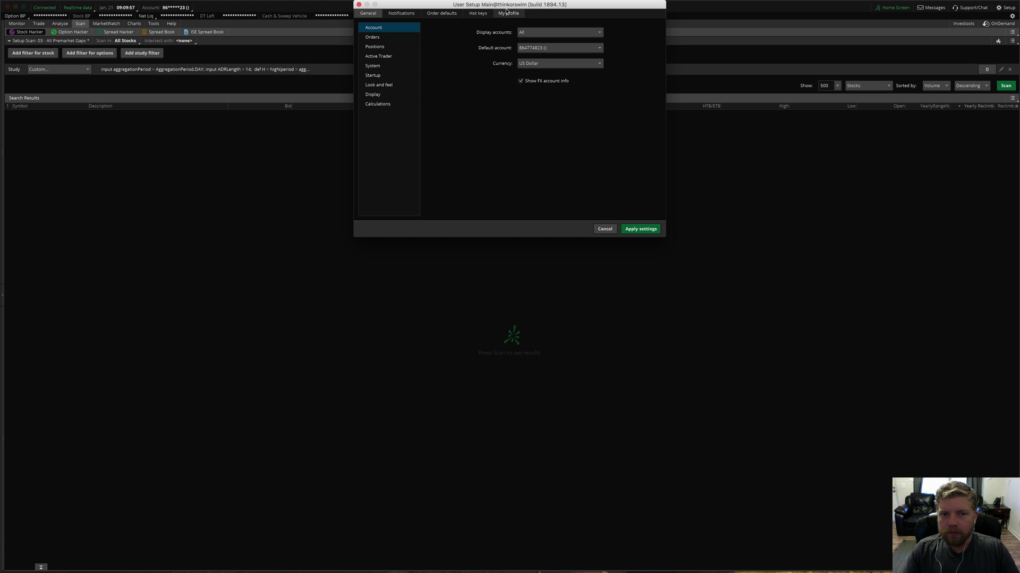
{"action": "left_click_drag", "start_coordinate": [501, 14], "coordinate": [498, 163]}
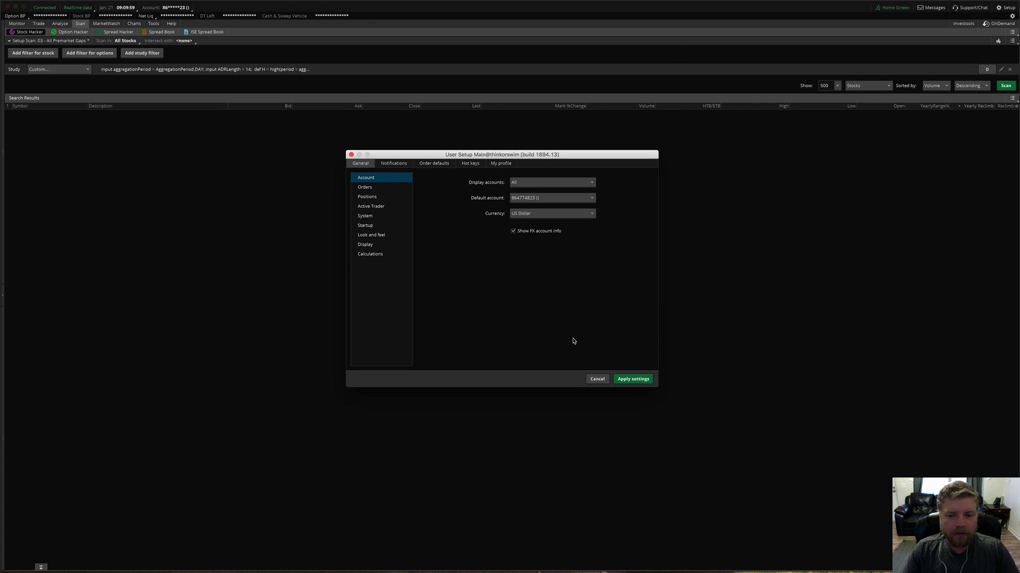
{"action": "left_click", "coordinate": [595, 379]}
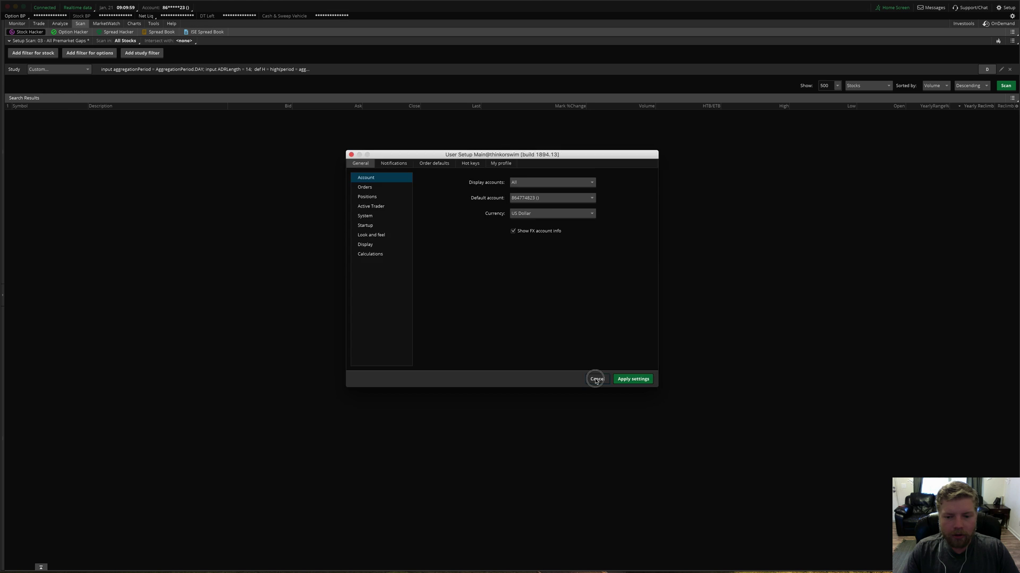
Under Startup, turn off Show Home Screen, keep Last Application State, and apply.
{"action": "left_click", "coordinate": [1006, 9]}
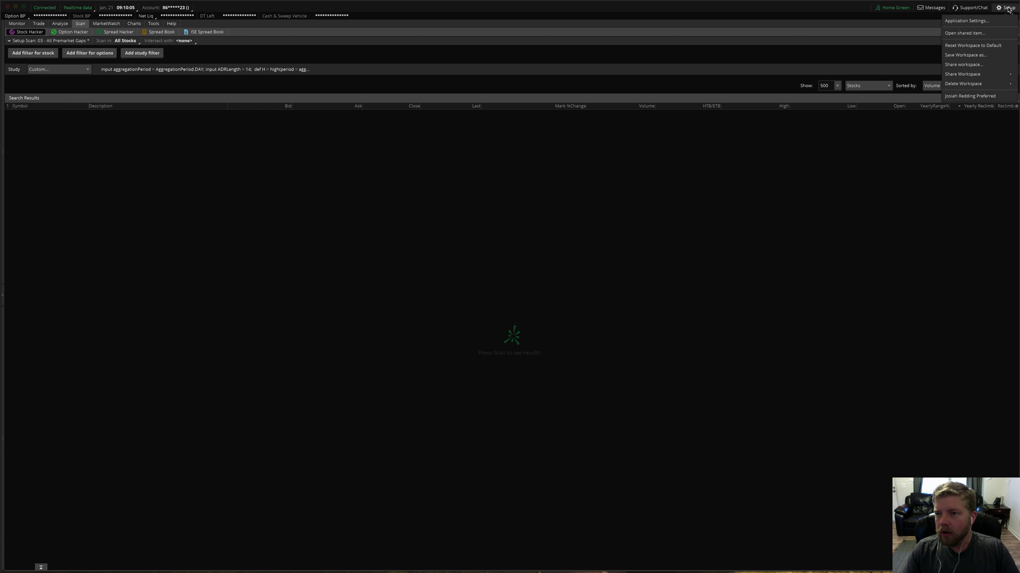
{"action": "left_click", "coordinate": [966, 23]}
{"action": "left_click_drag", "start_coordinate": [472, 8], "coordinate": [492, 174]}
{"action": "left_click", "coordinate": [395, 242]}
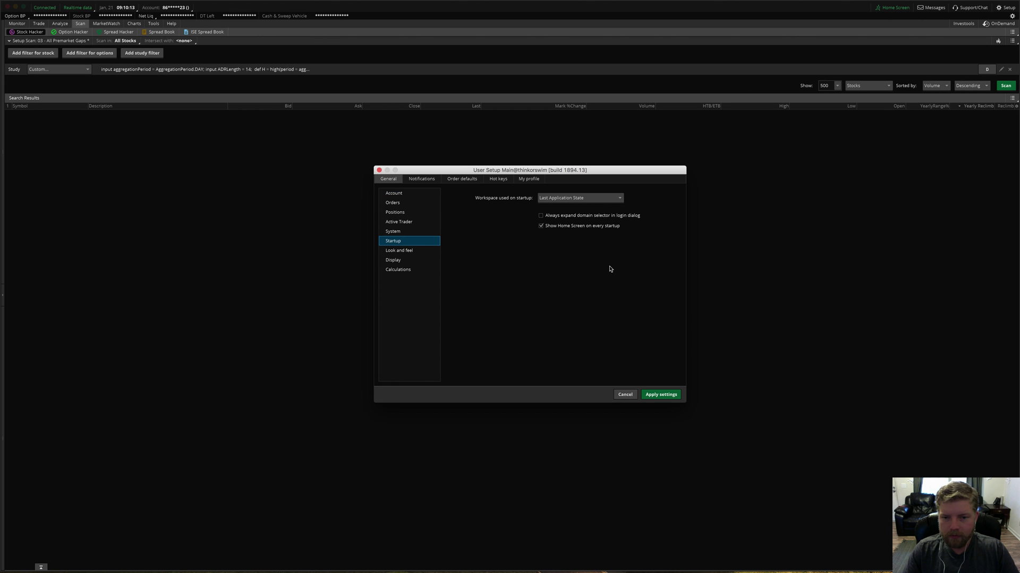
{"action": "left_click", "coordinate": [552, 201]}
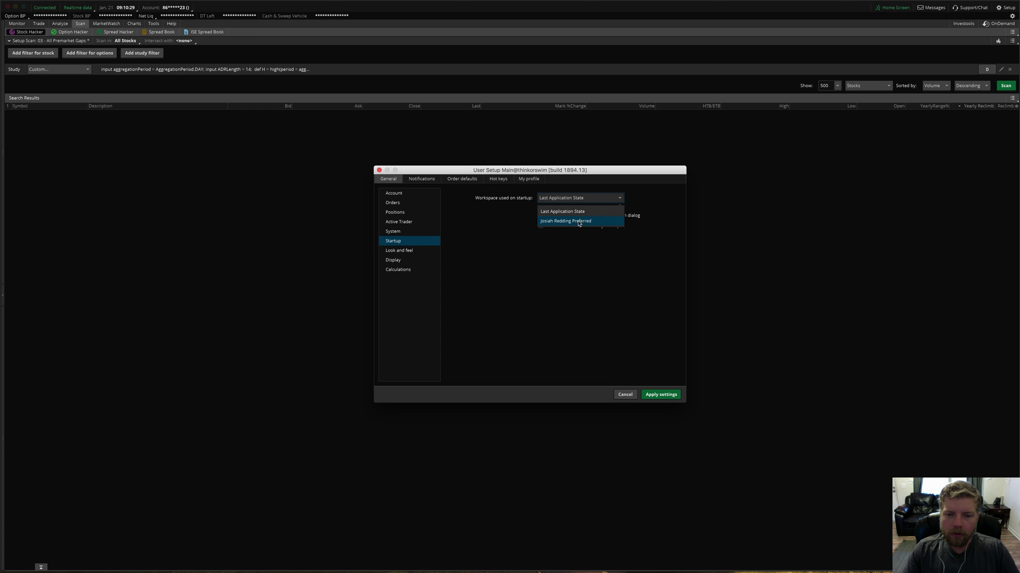
{"action": "left_click", "coordinate": [571, 213]}
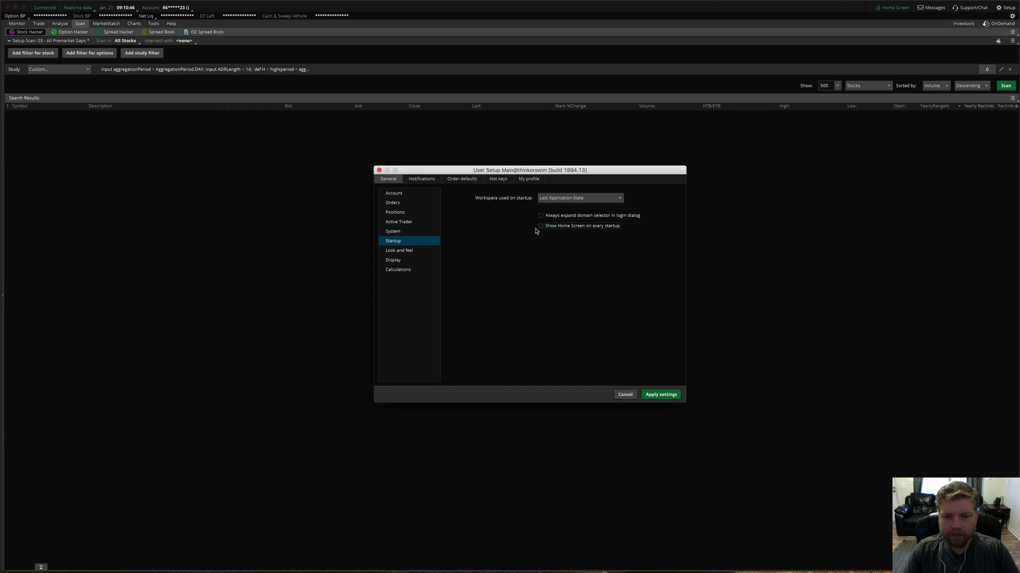
{"action": "left_click", "coordinate": [651, 398]}
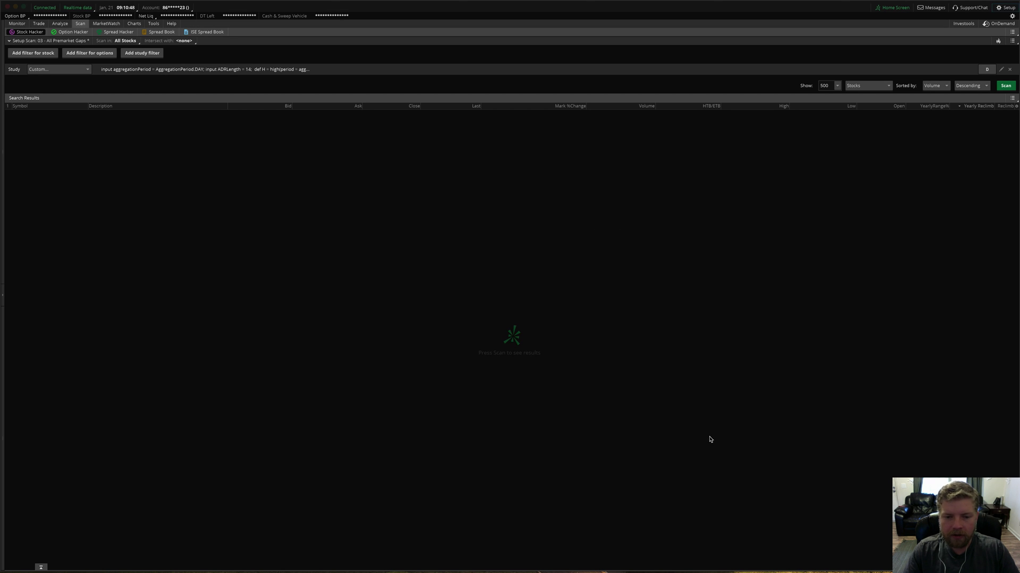